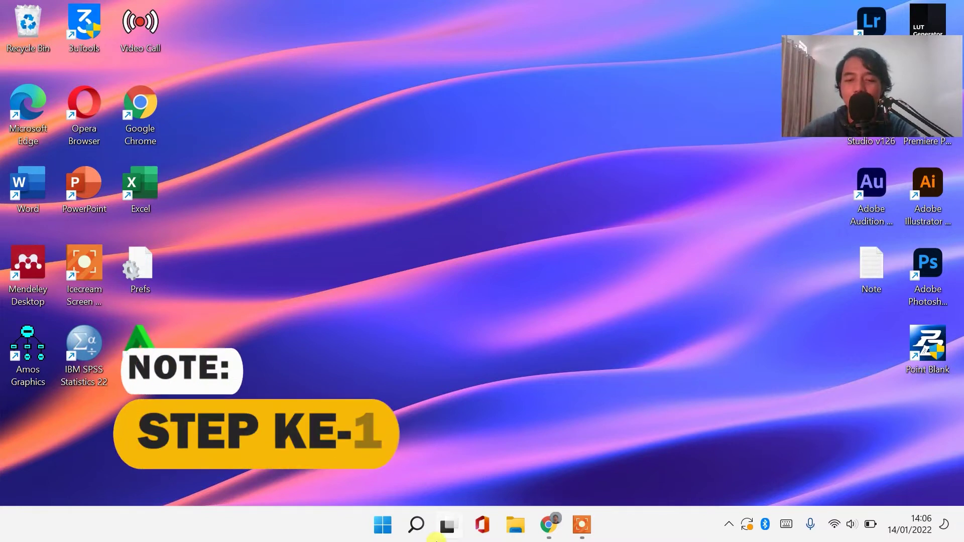
# Open the Services console and bring up the properties of the Windows Audio service
pyautogui.click(416, 525)
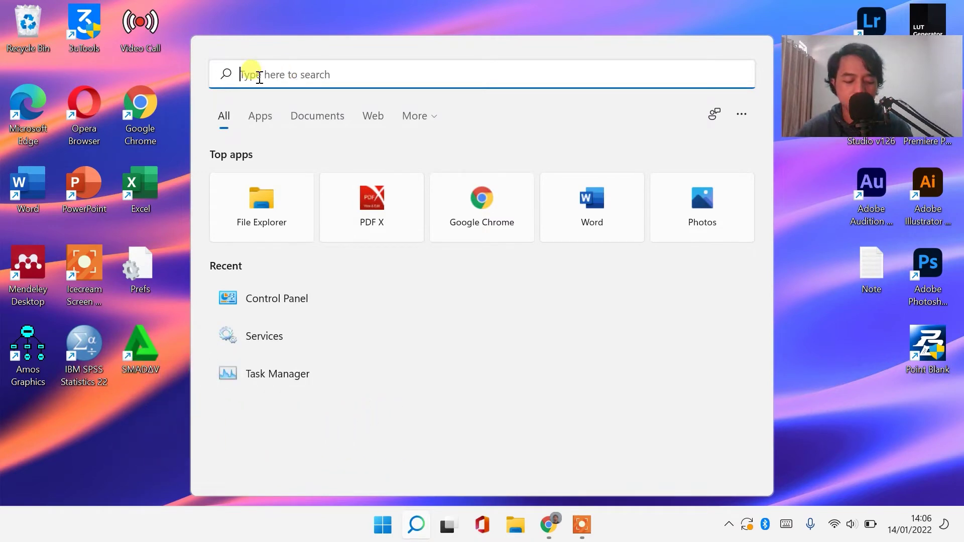
pyautogui.write('ser')
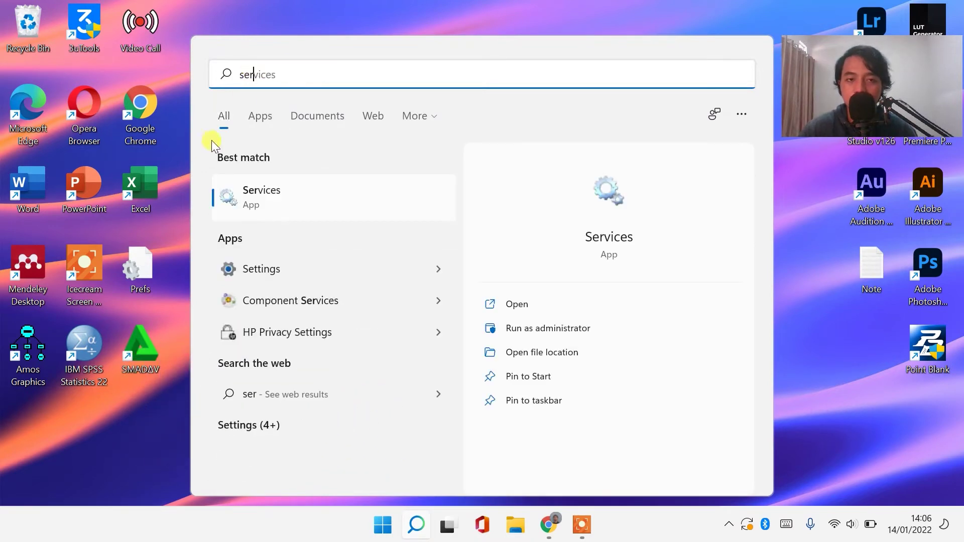
pyautogui.click(289, 200)
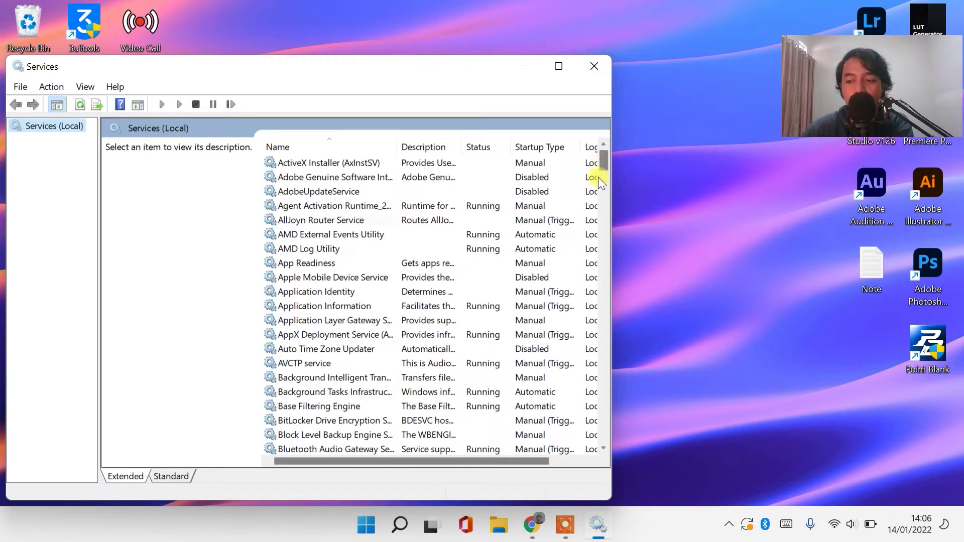
pyautogui.moveTo(597, 165); pyautogui.dragTo(601, 403)
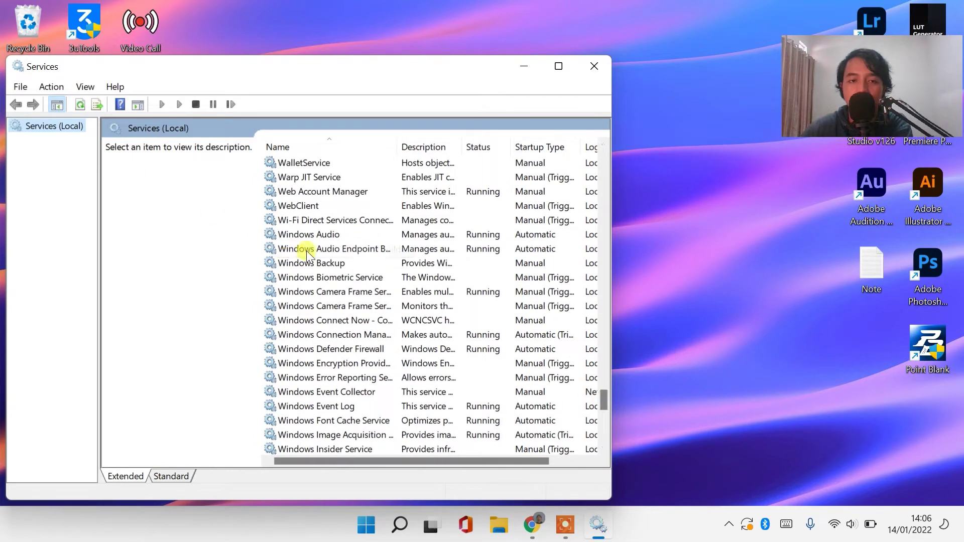
pyautogui.click(315, 236)
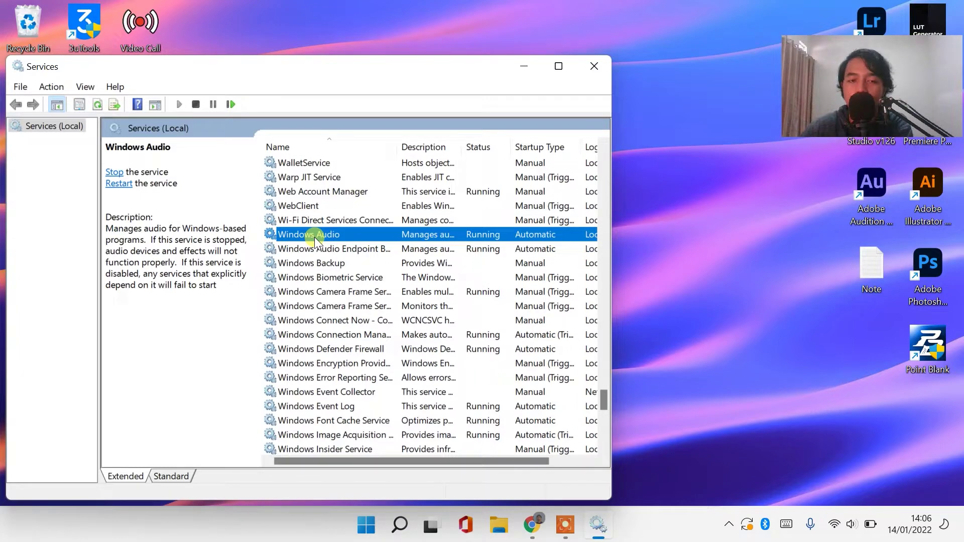
pyautogui.rightClick(314, 237)
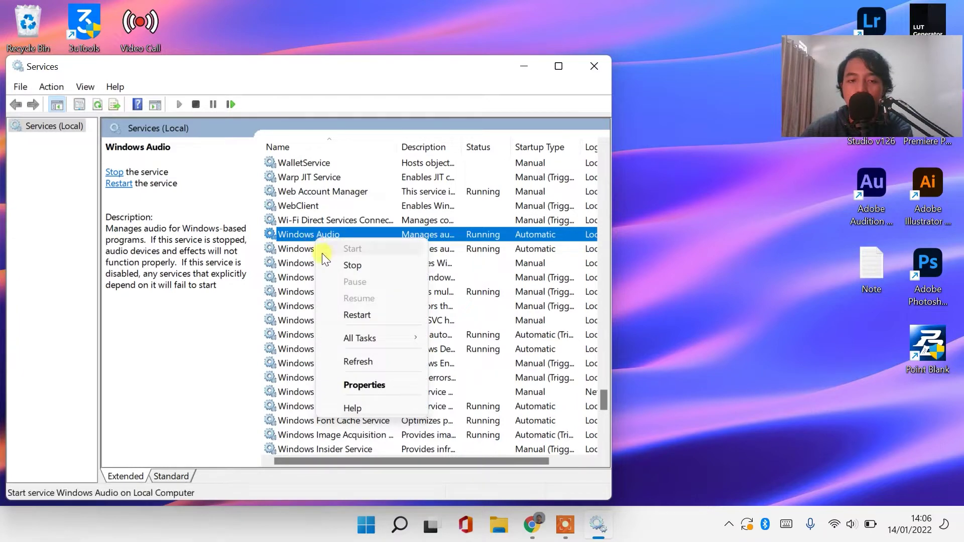
pyautogui.click(360, 383)
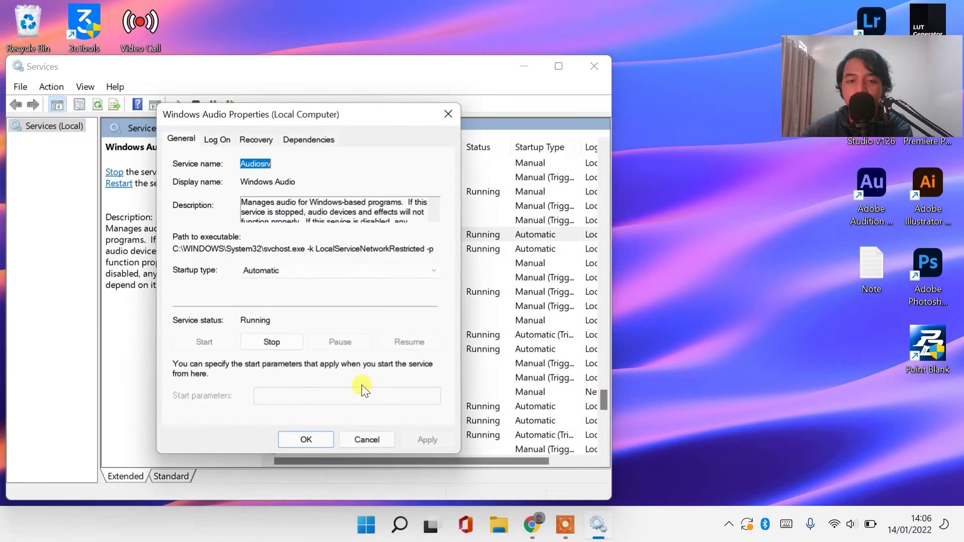
# Set the Windows Audio service's startup type to Automatic, apply the change, and close the Services console
pyautogui.click(278, 276)
pyautogui.click(279, 293)
pyautogui.click(273, 274)
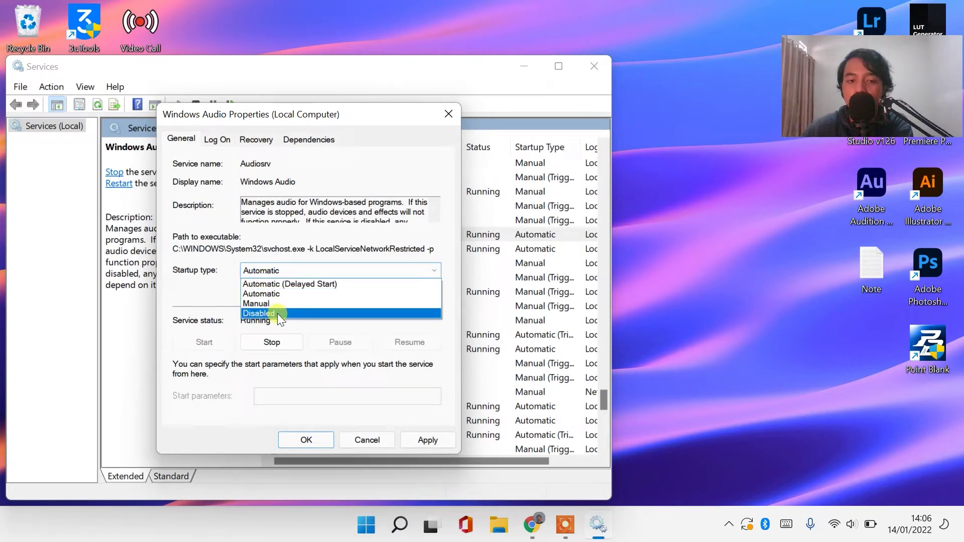
pyautogui.click(271, 296)
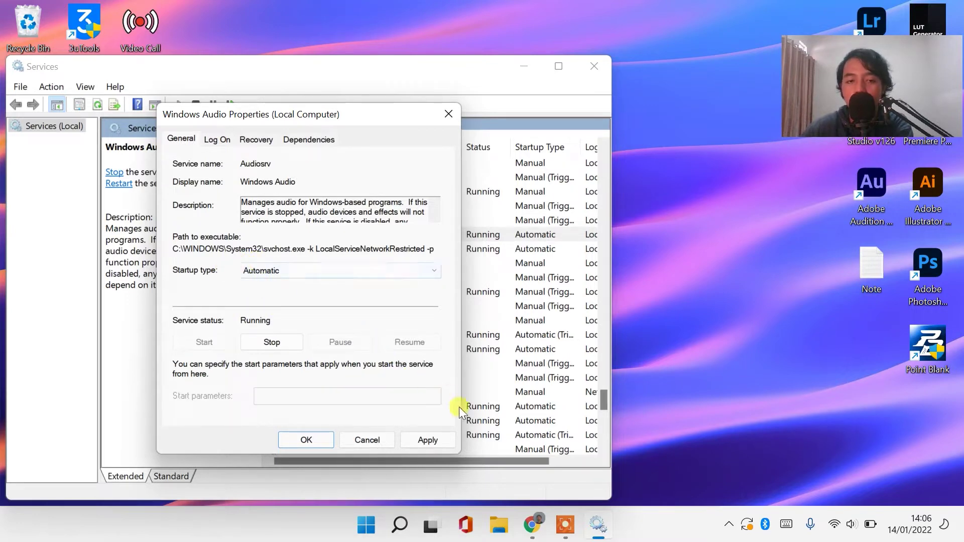
pyautogui.click(452, 439)
pyautogui.click(318, 436)
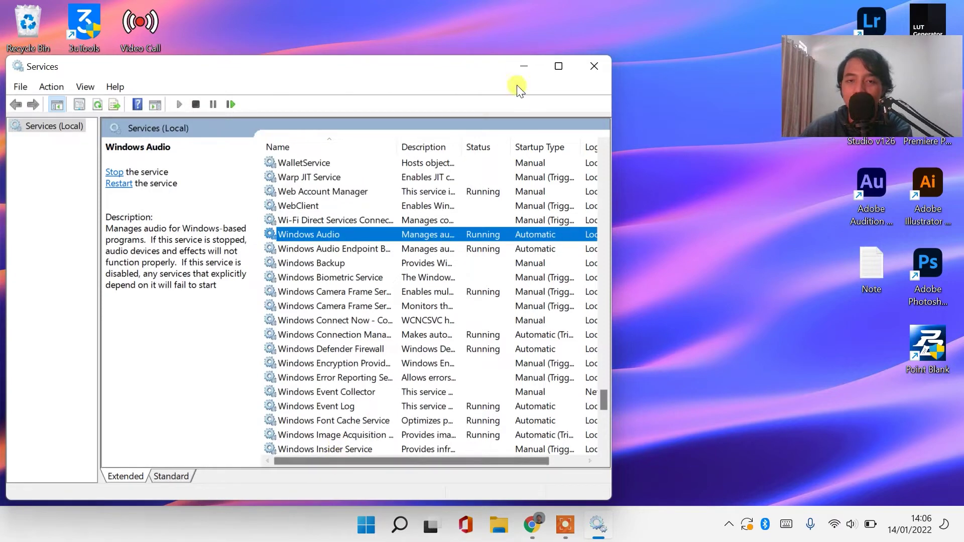
pyautogui.click(594, 66)
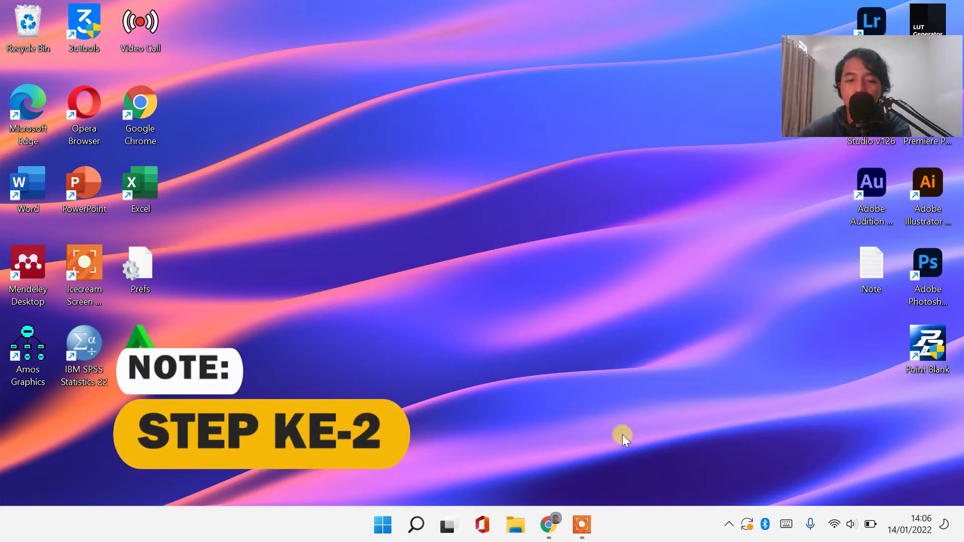
# Open Device Manager and check the Wi-Fi connection in the quick settings
pyautogui.rightClick(384, 531)
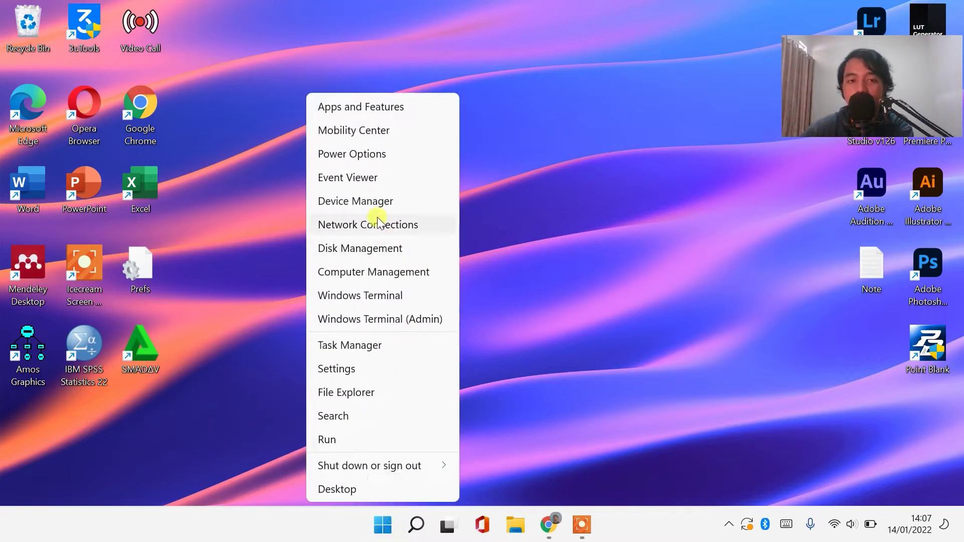
pyautogui.click(372, 203)
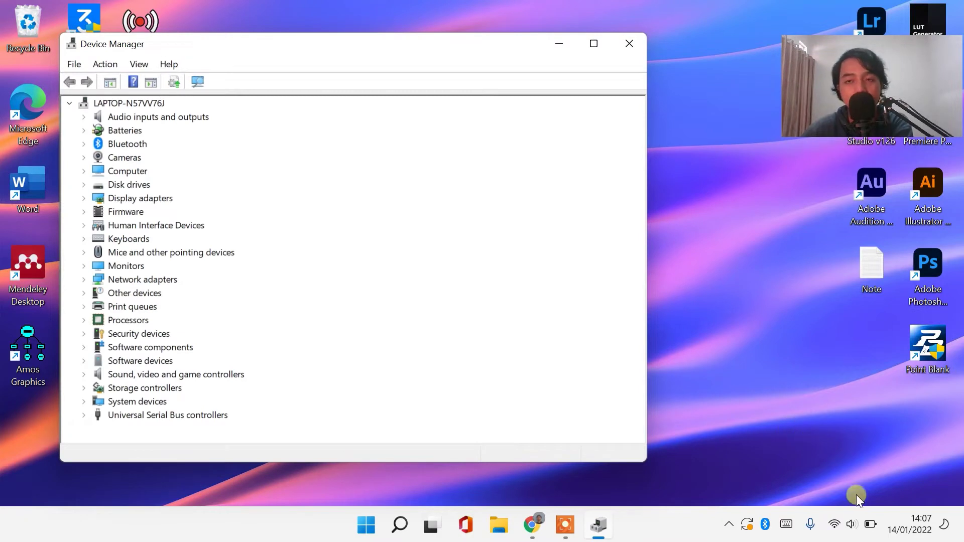
pyautogui.click(862, 528)
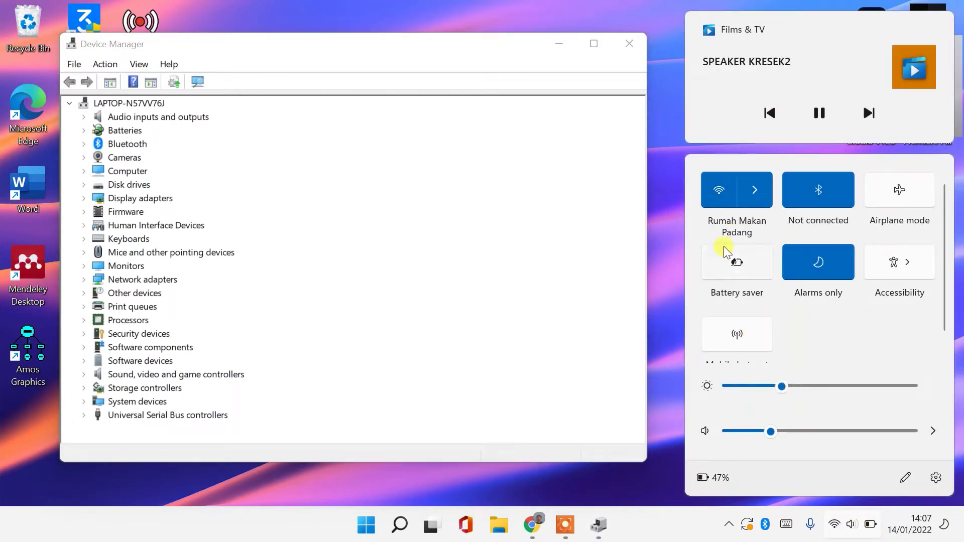
pyautogui.click(661, 277)
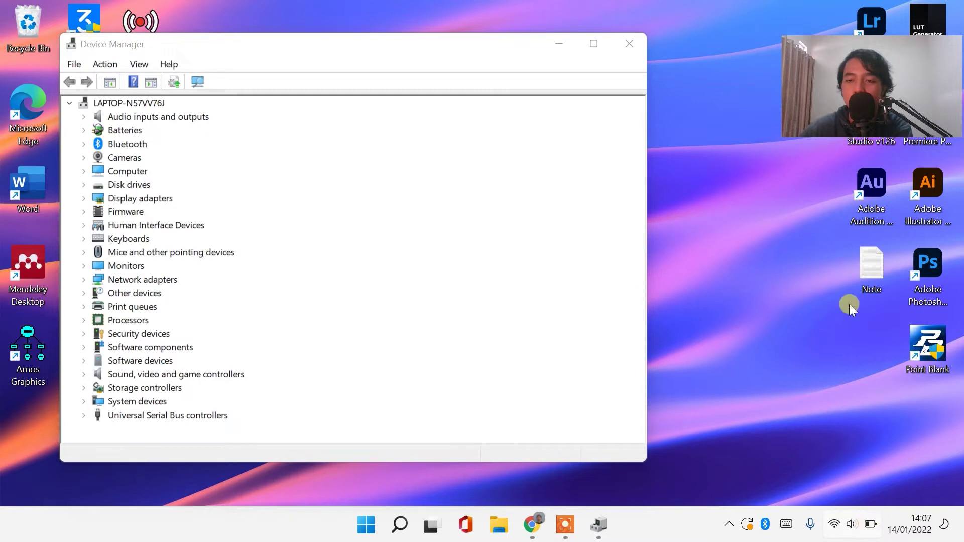
pyautogui.press('super+a')
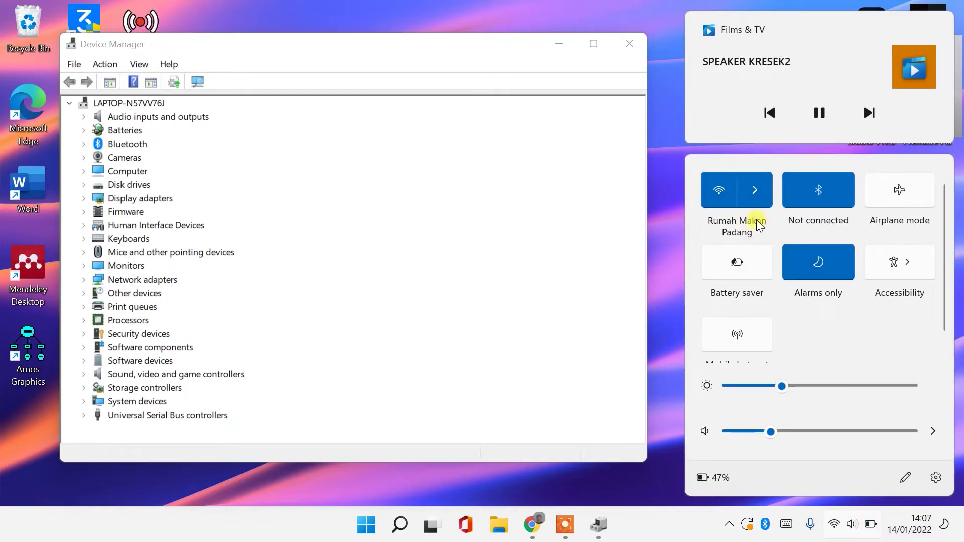
pyautogui.click(523, 232)
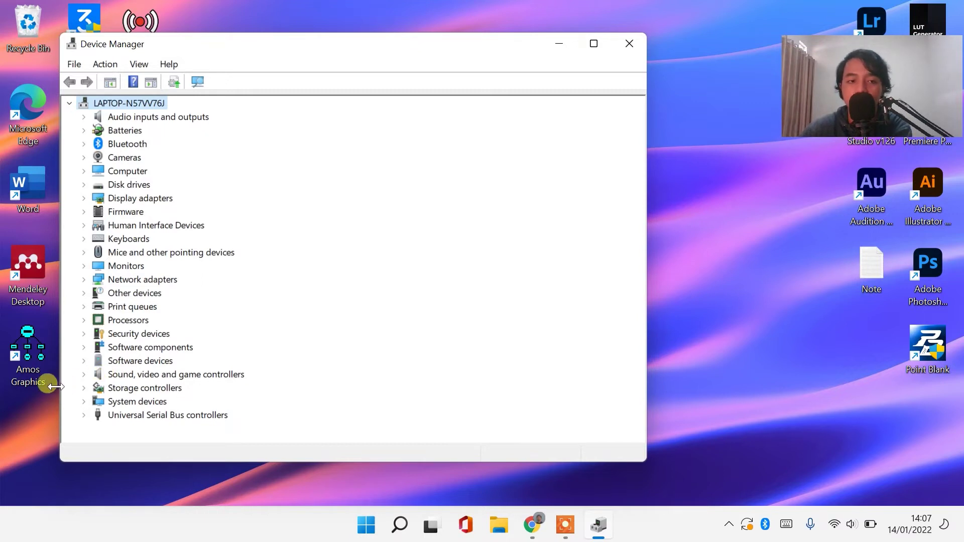
# Expand Sound, video and game controllers in Device Manager and check the available audio output devices in the volume settings
pyautogui.click(85, 377)
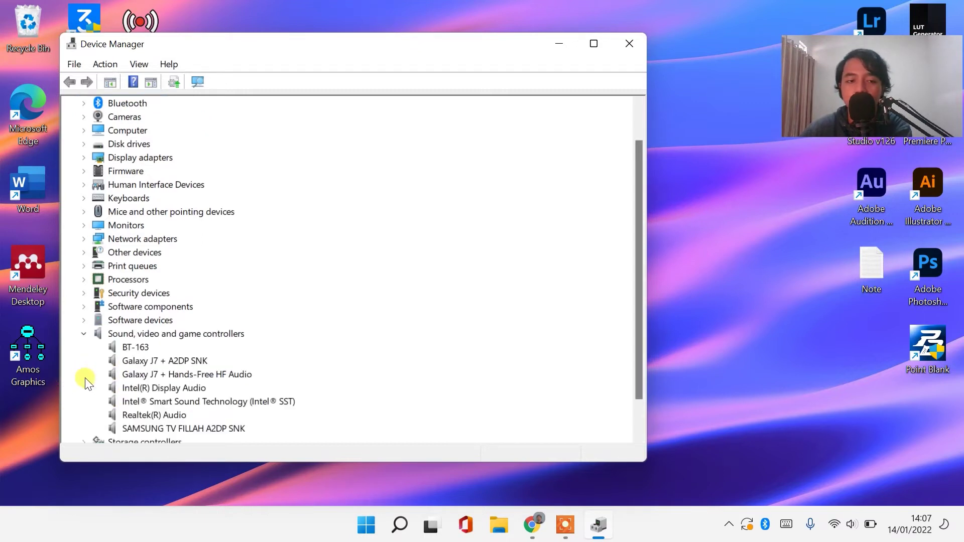
pyautogui.moveTo(635, 167); pyautogui.dragTo(646, 201)
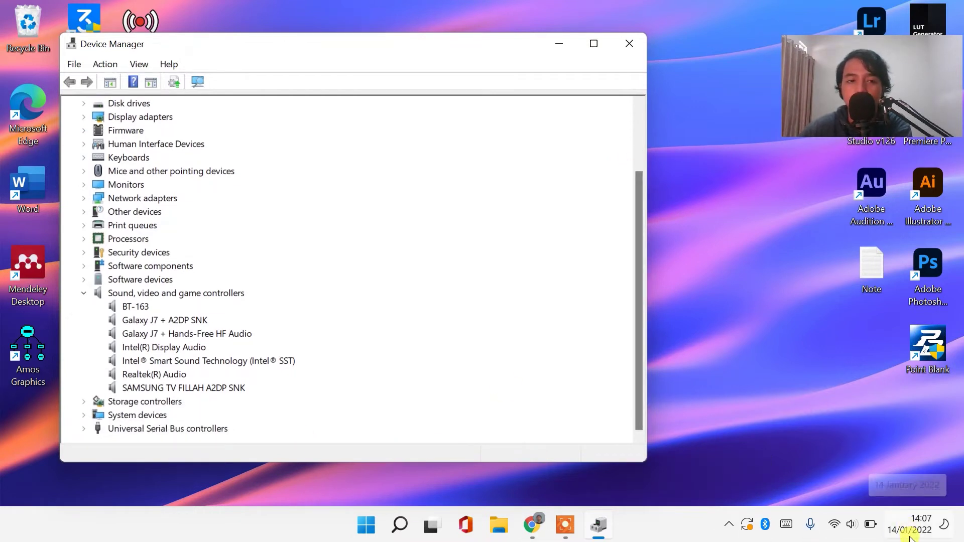
pyautogui.click(853, 525)
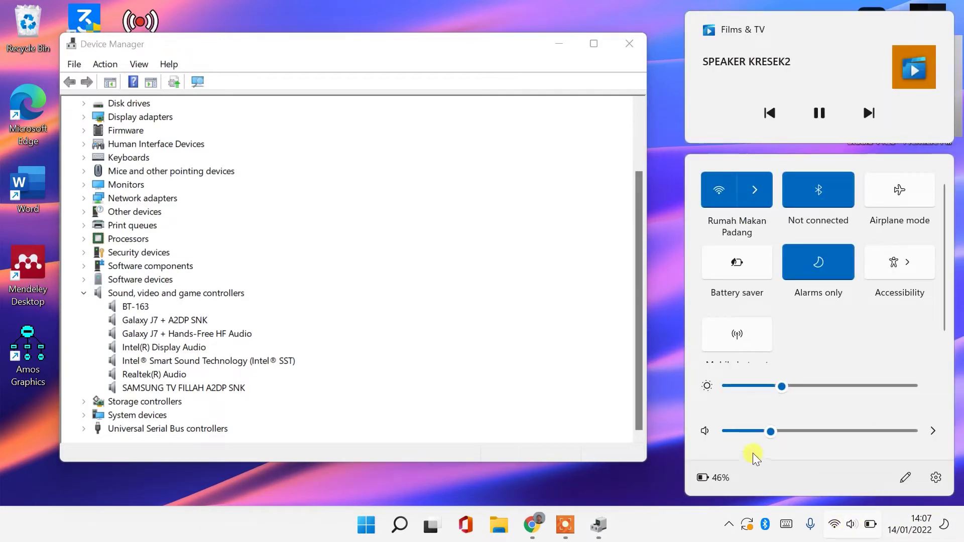
pyautogui.click(932, 432)
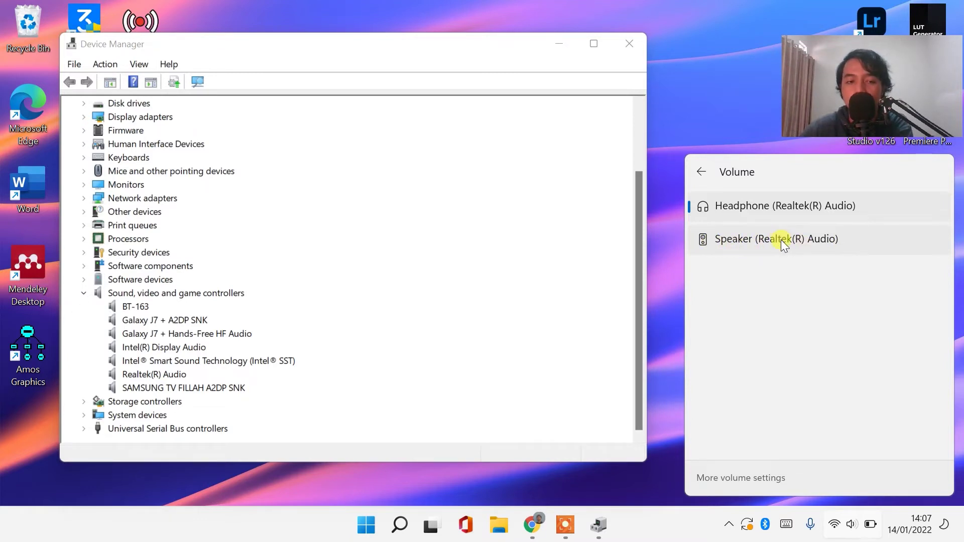
# Start a manual driver update for Realtek(R) Audio and select Realtek High Definition Audio version 6.0.9198.1 from the available drivers on the computer
pyautogui.click(149, 375)
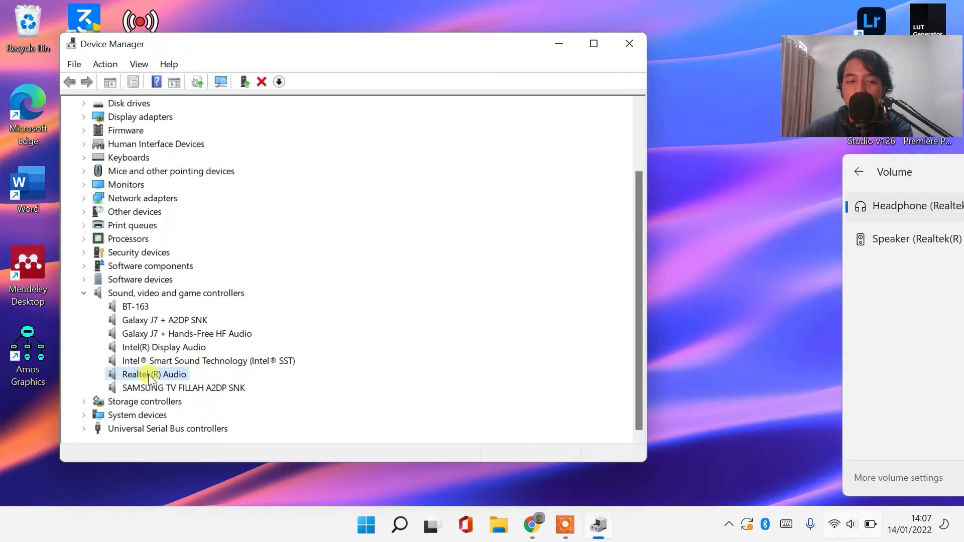
pyautogui.rightClick(149, 375)
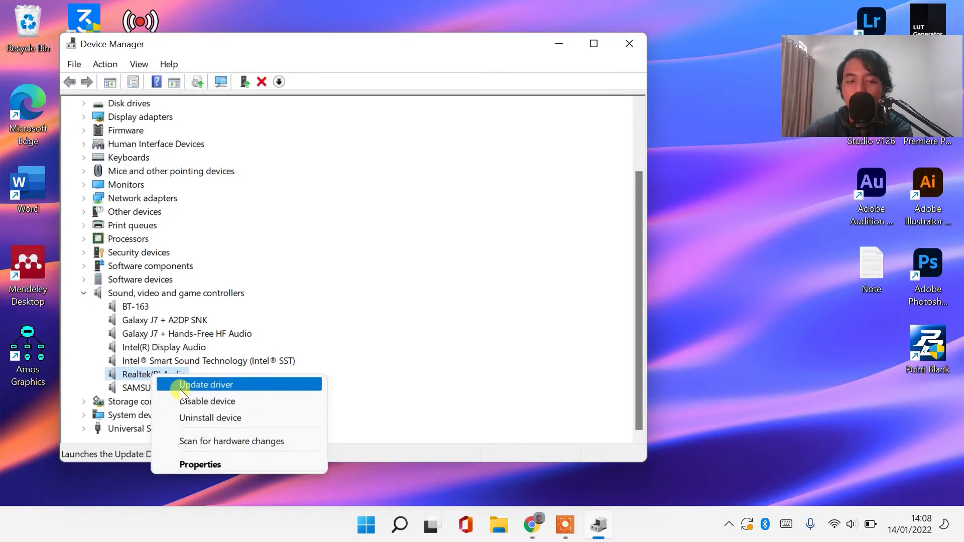
pyautogui.click(179, 387)
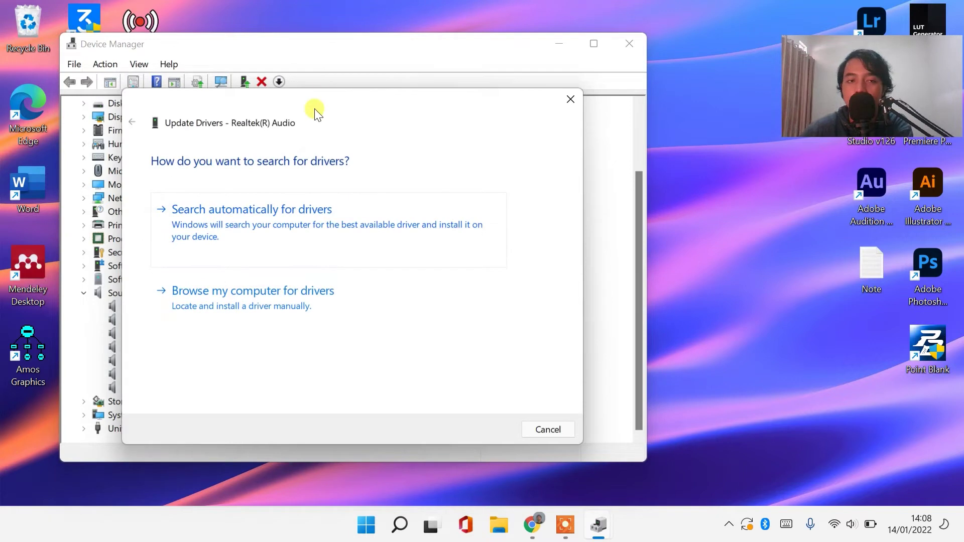
pyautogui.moveTo(315, 109); pyautogui.dragTo(510, 130)
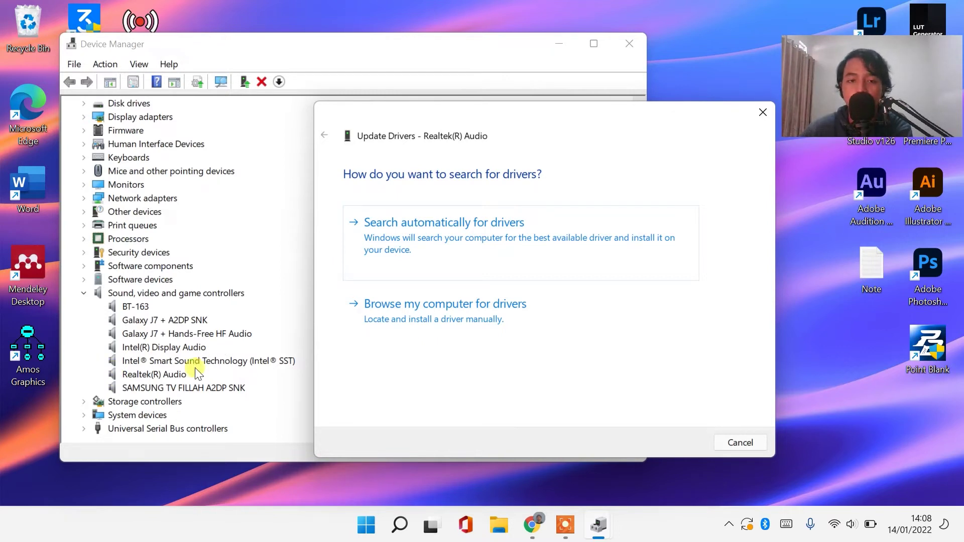
pyautogui.click(419, 324)
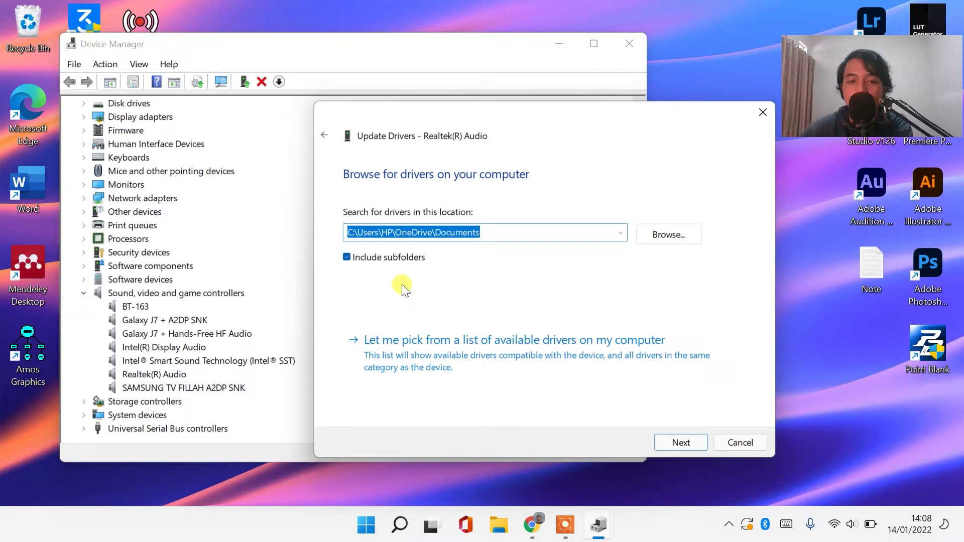
pyautogui.click(409, 356)
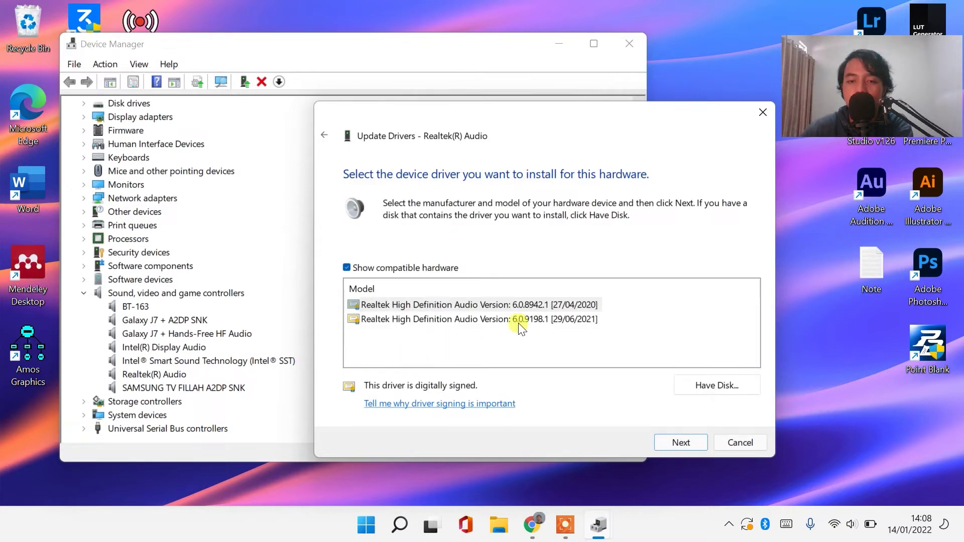
pyautogui.click(533, 320)
pyautogui.click(532, 319)
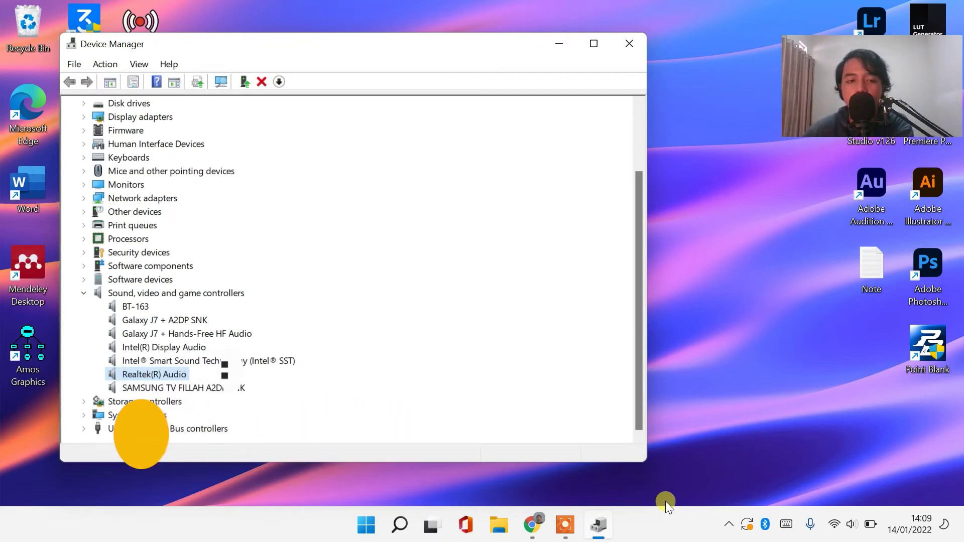
# Start the driver update for the Realtek(R) Audio device again
pyautogui.rightClick(151, 378)
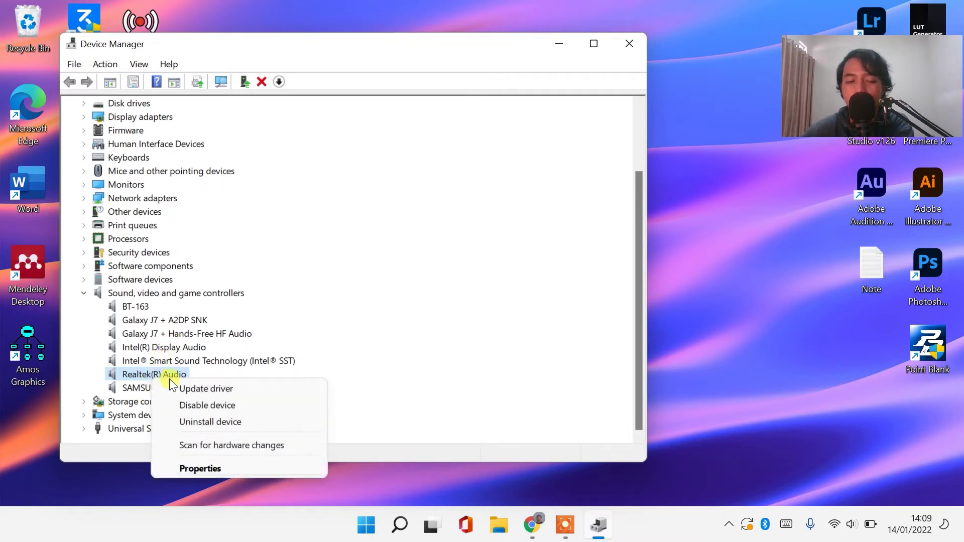
pyautogui.click(180, 388)
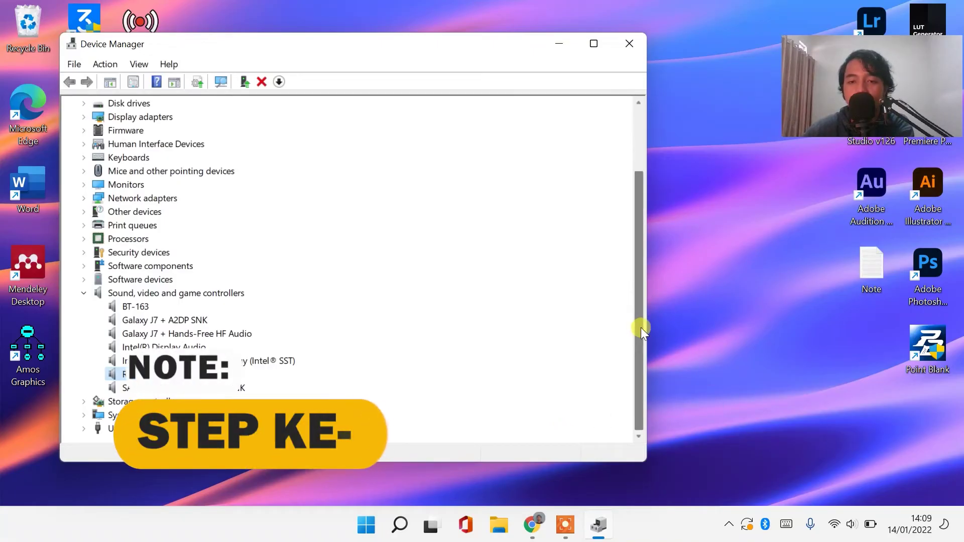
# Select Speaker (Realtek(R) Audio) under Audio inputs and outputs and compare it with the output devices in the volume settings
pyautogui.moveTo(641, 327); pyautogui.dragTo(632, 242)
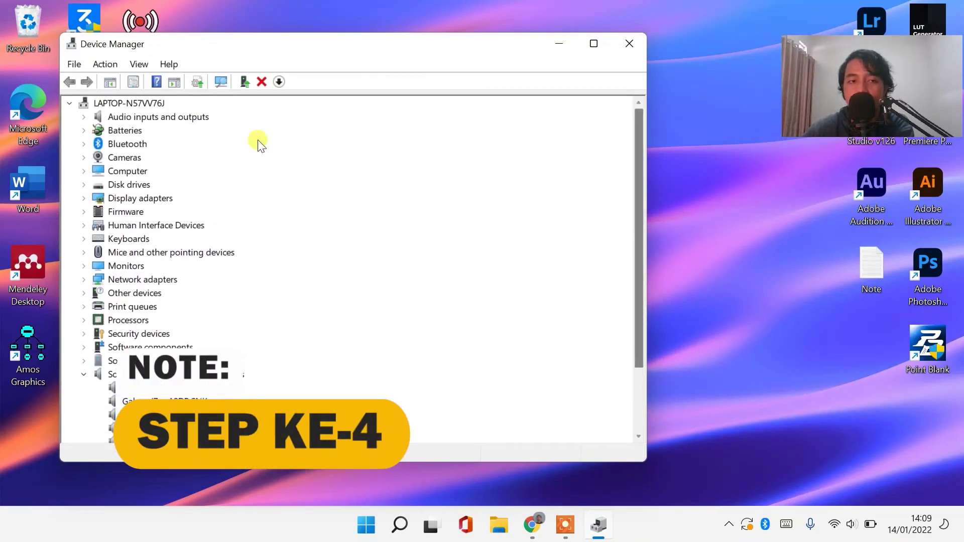
pyautogui.click(84, 118)
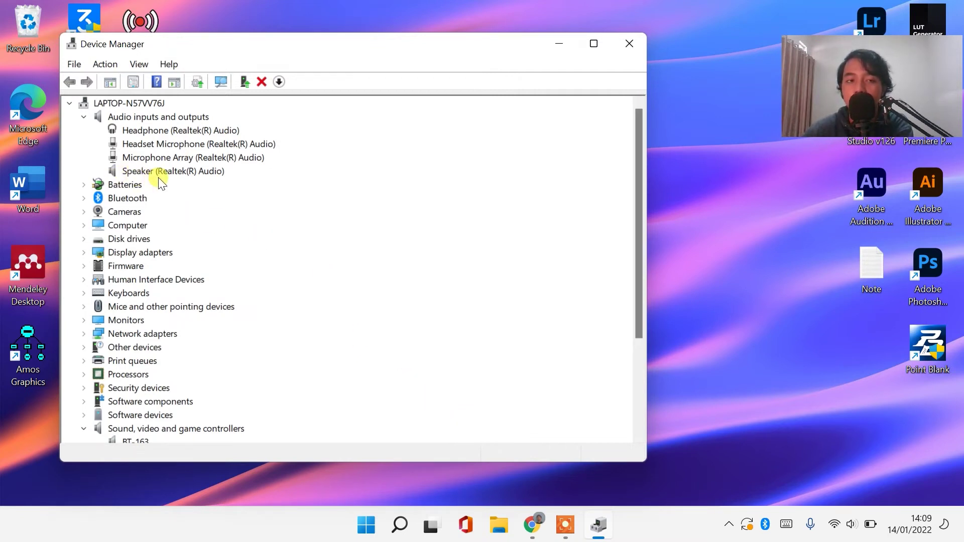
pyautogui.click(170, 172)
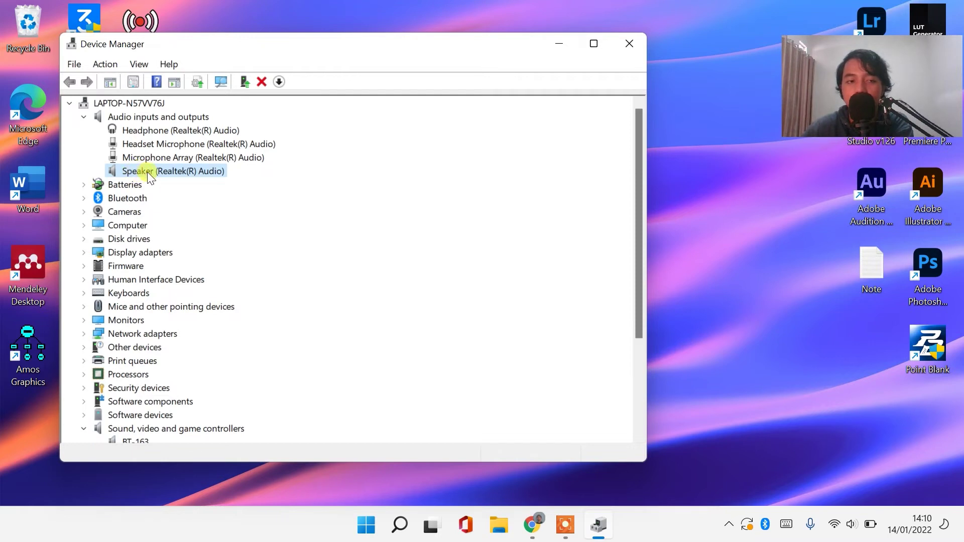
pyautogui.click(851, 524)
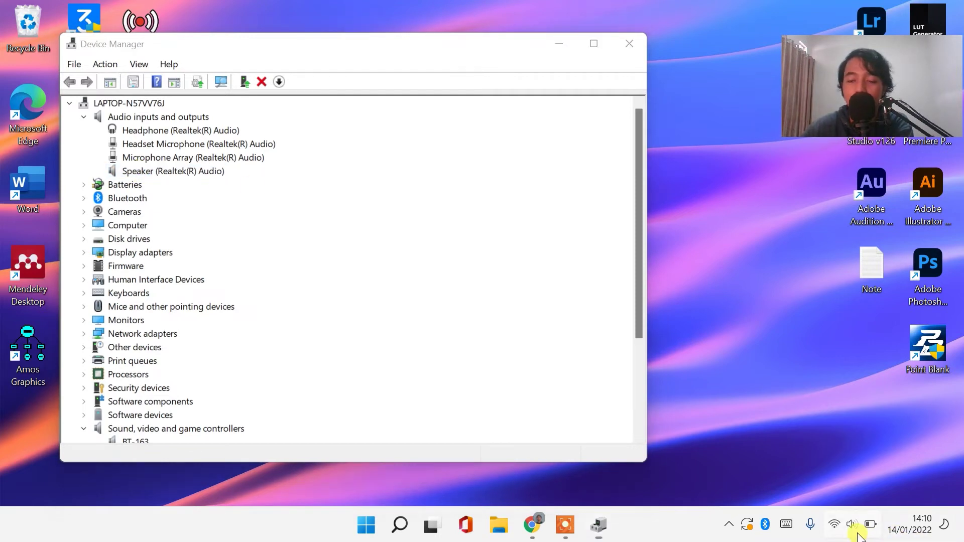
pyautogui.click(933, 433)
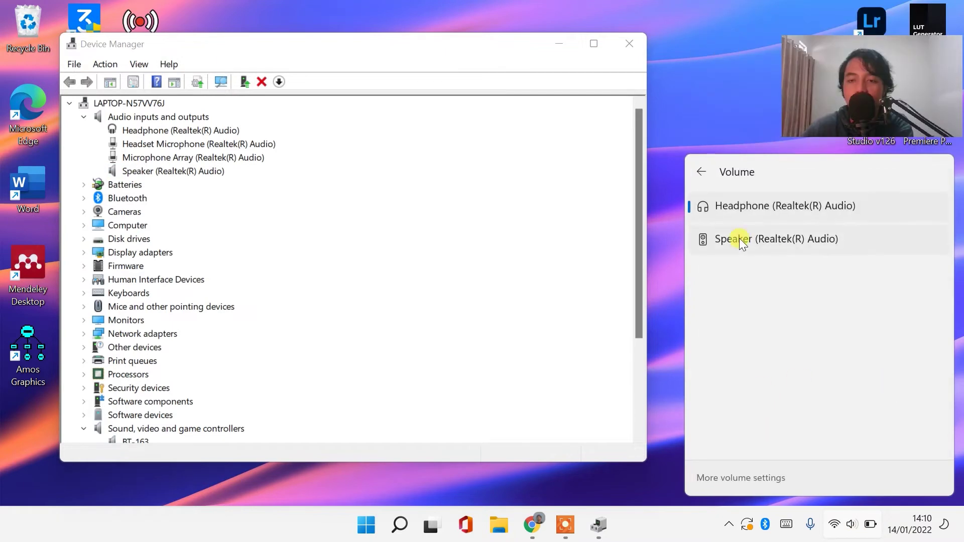
# Switch the sound output to Speaker (Realtek(R) Audio) and choose the Audio Endpoint driver for it from the available drivers on the computer
pyautogui.click(774, 240)
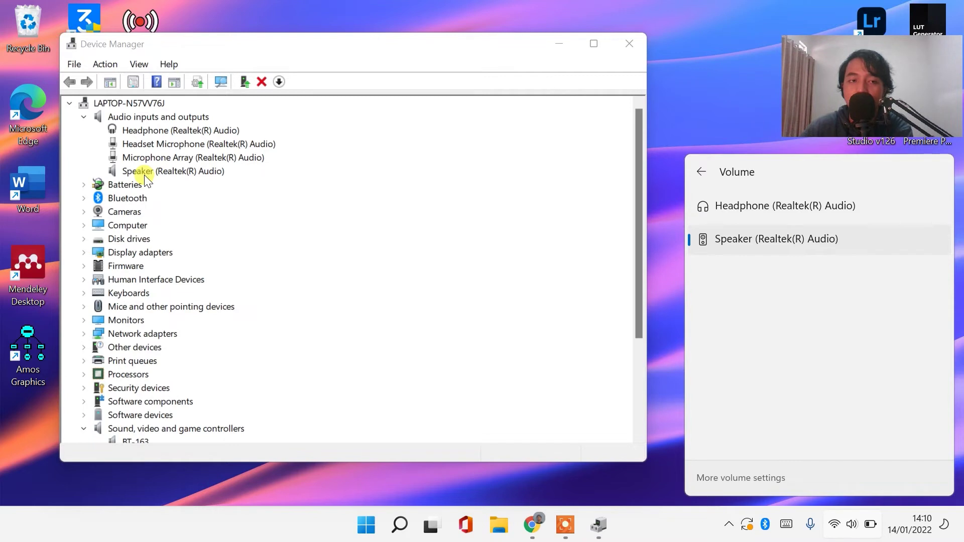
pyautogui.click(188, 171)
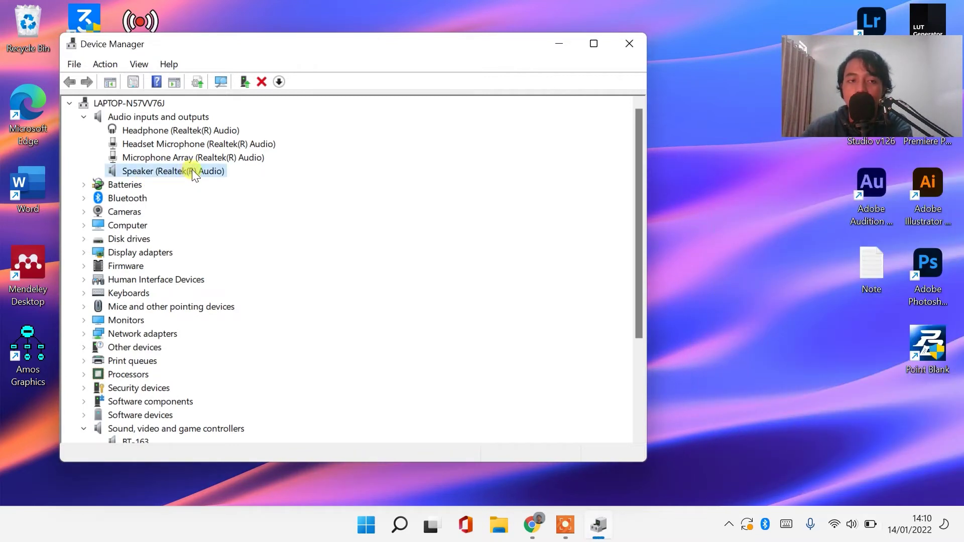
pyautogui.rightClick(198, 175)
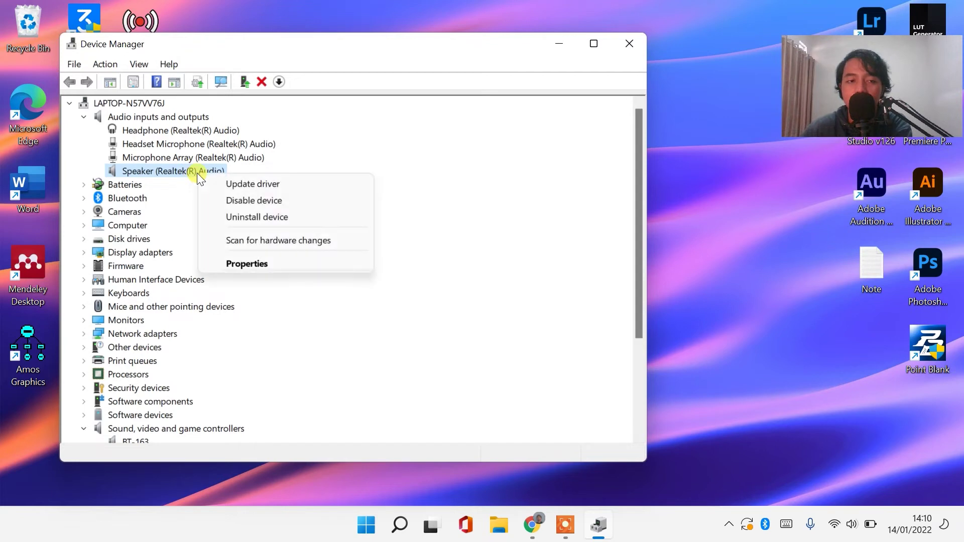
pyautogui.click(239, 184)
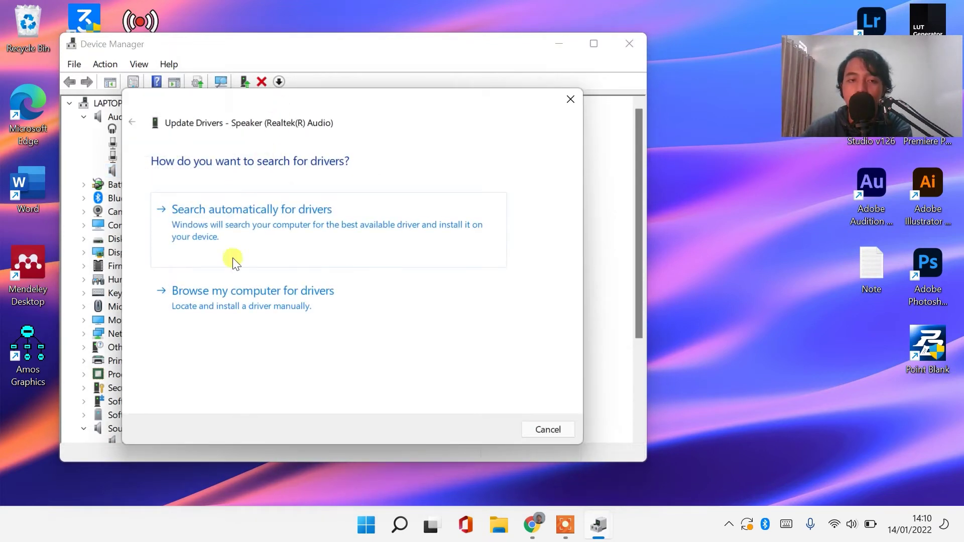
pyautogui.click(239, 294)
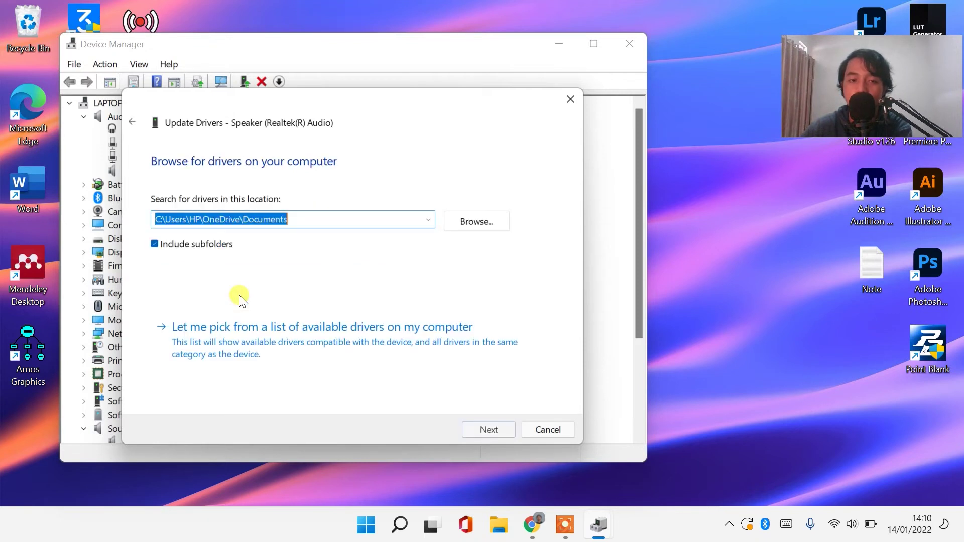
pyautogui.click(207, 343)
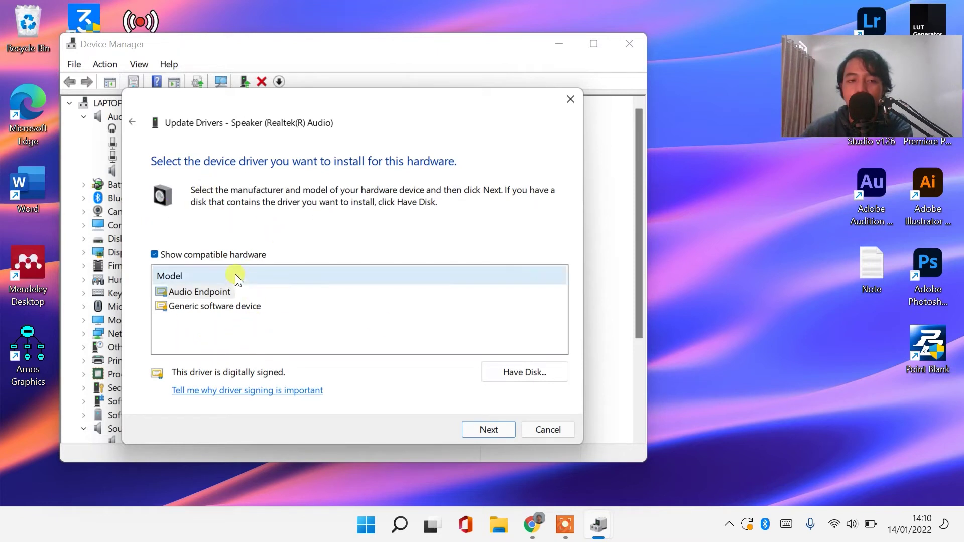
pyautogui.click(209, 288)
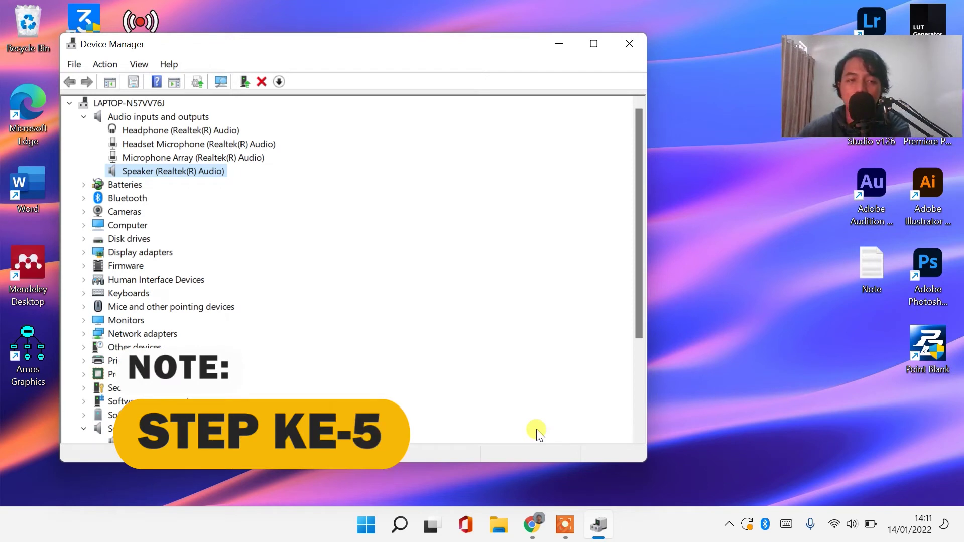
# Start the driver update for Speaker (Realtek(R) Audio) again and close Device Manager
pyautogui.rightClick(160, 173)
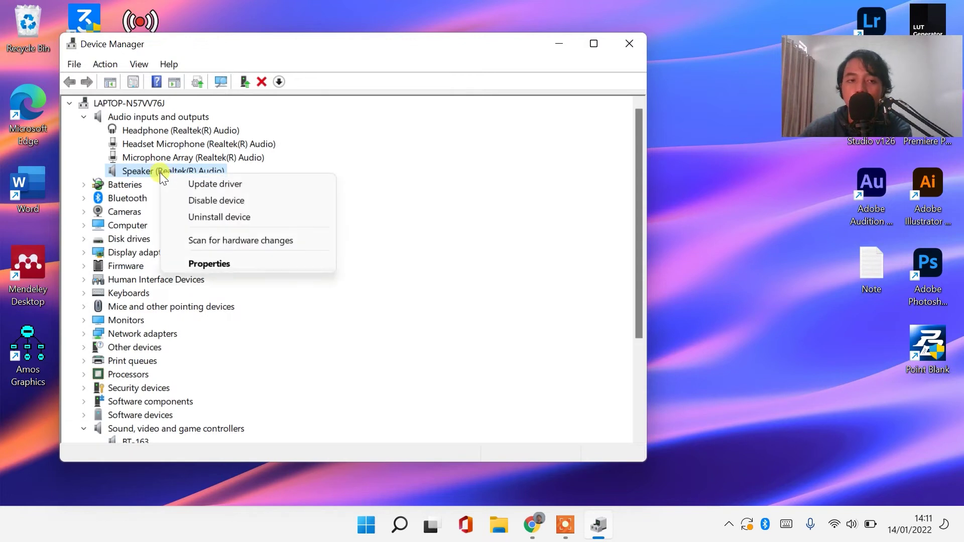
pyautogui.click(220, 186)
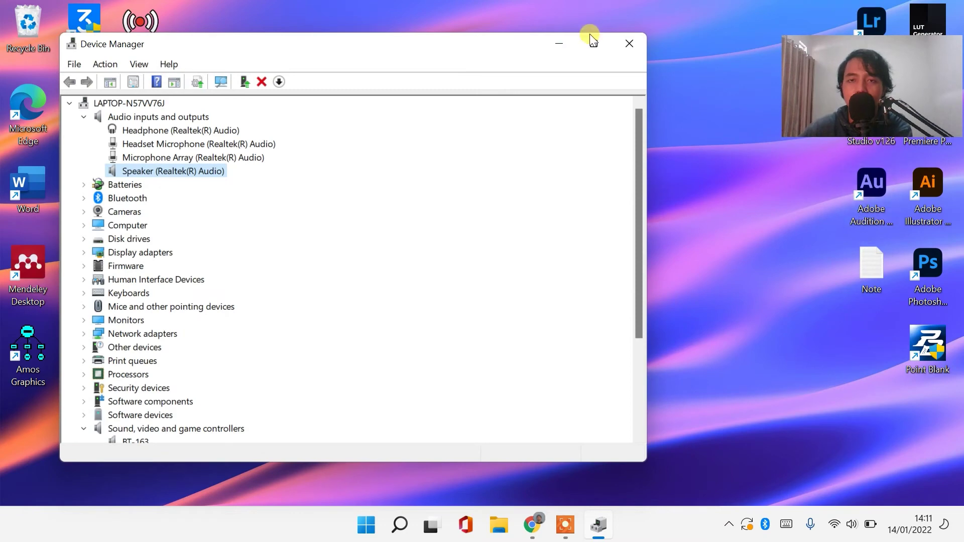
pyautogui.click(626, 48)
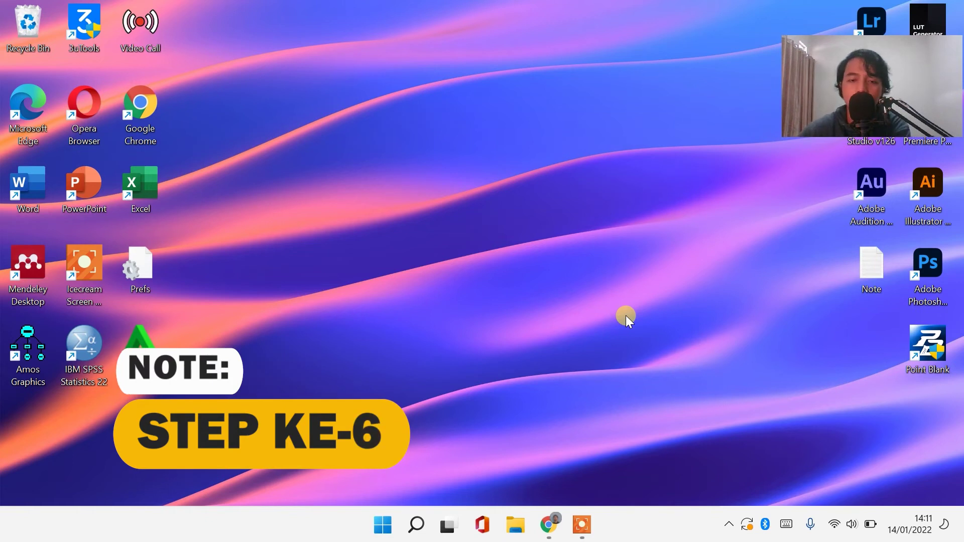
# Search Windows for Control Panel and open it
pyautogui.click(417, 525)
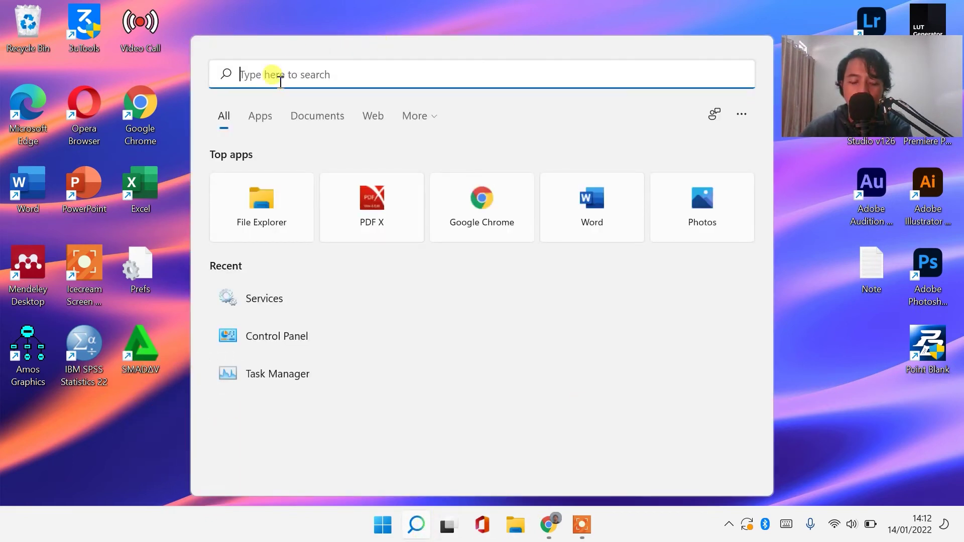
pyautogui.write('con')
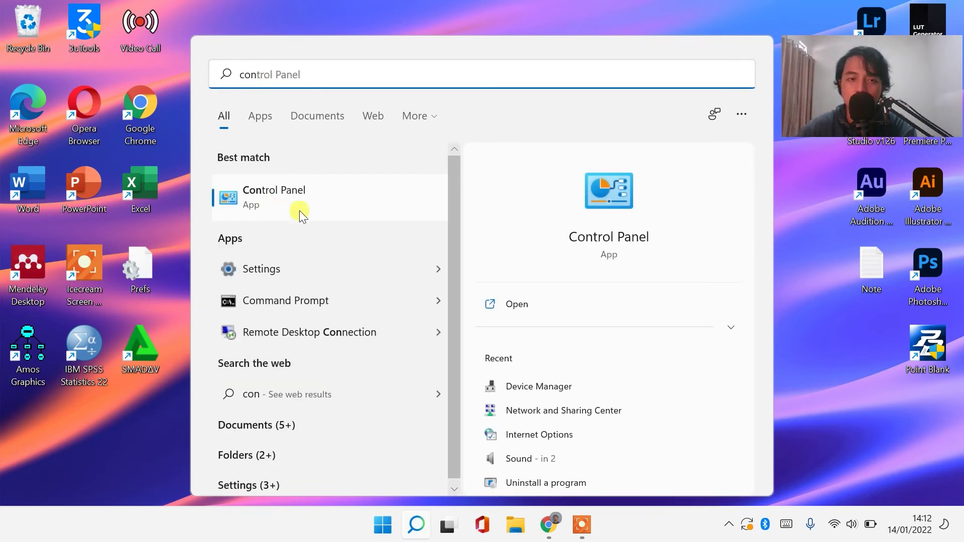
pyautogui.click(315, 198)
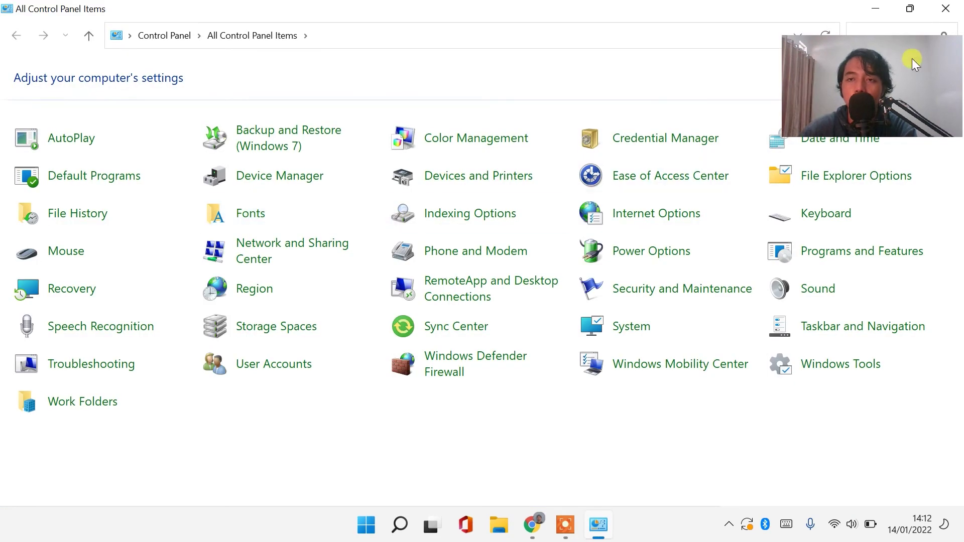
# Switch the Control Panel view to small icons and back to large icons
pyautogui.moveTo(912, 58); pyautogui.dragTo(908, 141)
pyautogui.click(868, 81)
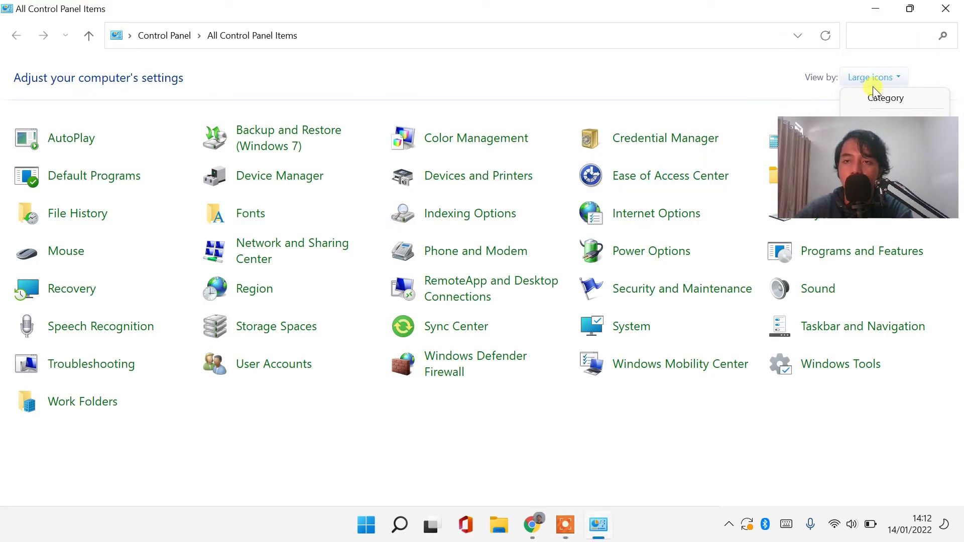
pyautogui.click(872, 131)
pyautogui.click(885, 77)
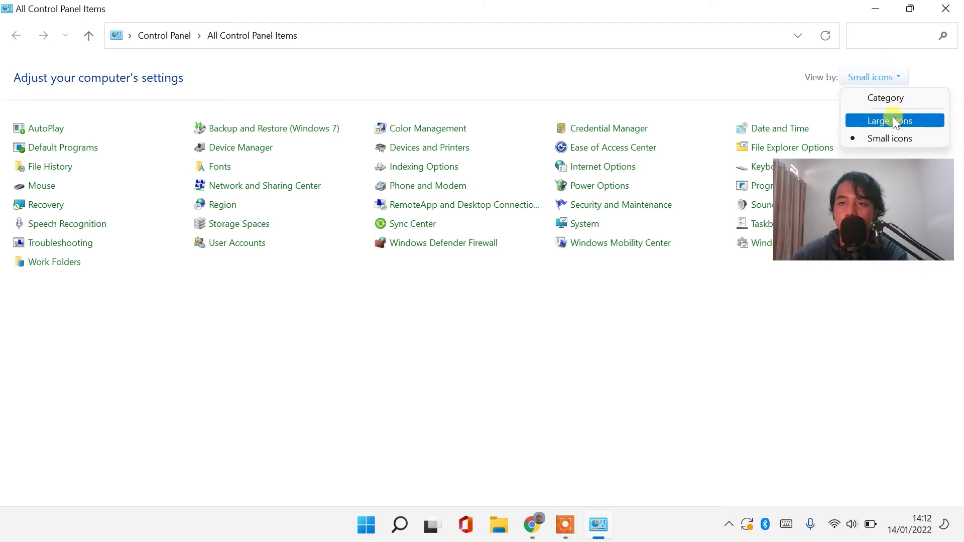
pyautogui.click(898, 120)
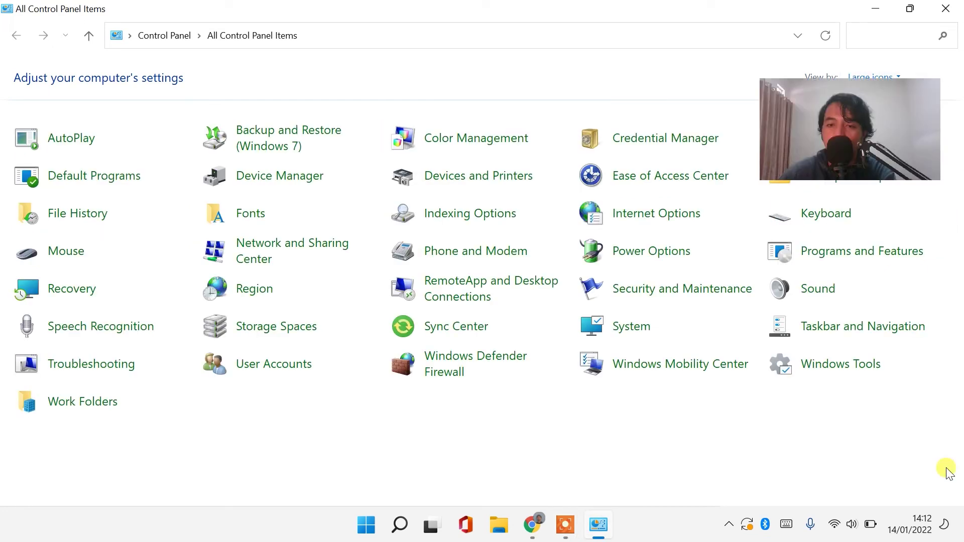
# Set the Sound communications activity option to Do nothing, apply it, and close the Sound settings and Control Panel
pyautogui.click(815, 293)
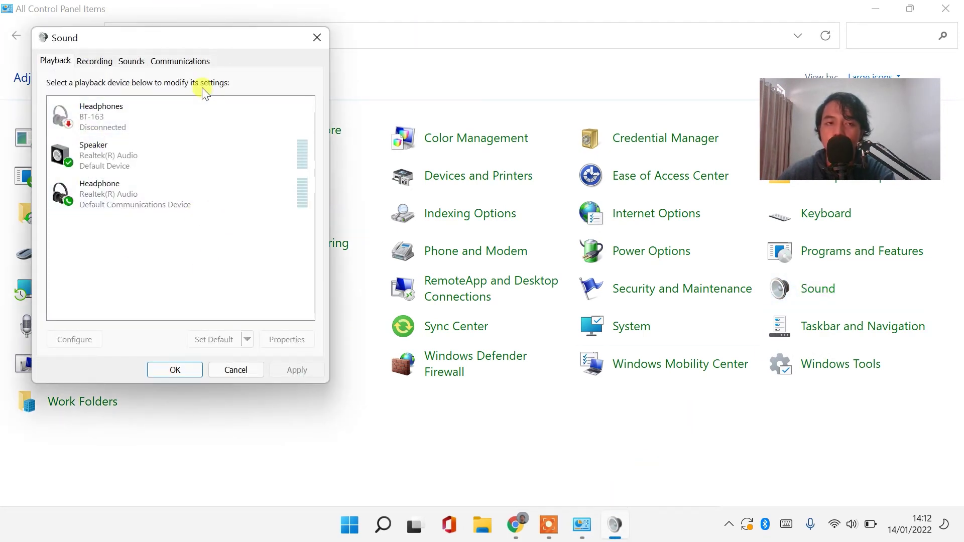
pyautogui.click(198, 63)
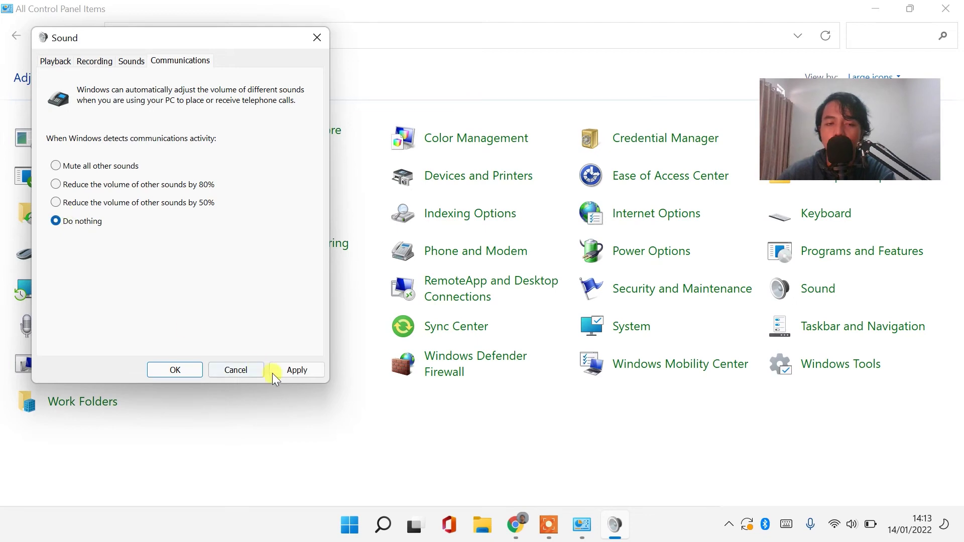
pyautogui.click(306, 369)
pyautogui.click(177, 370)
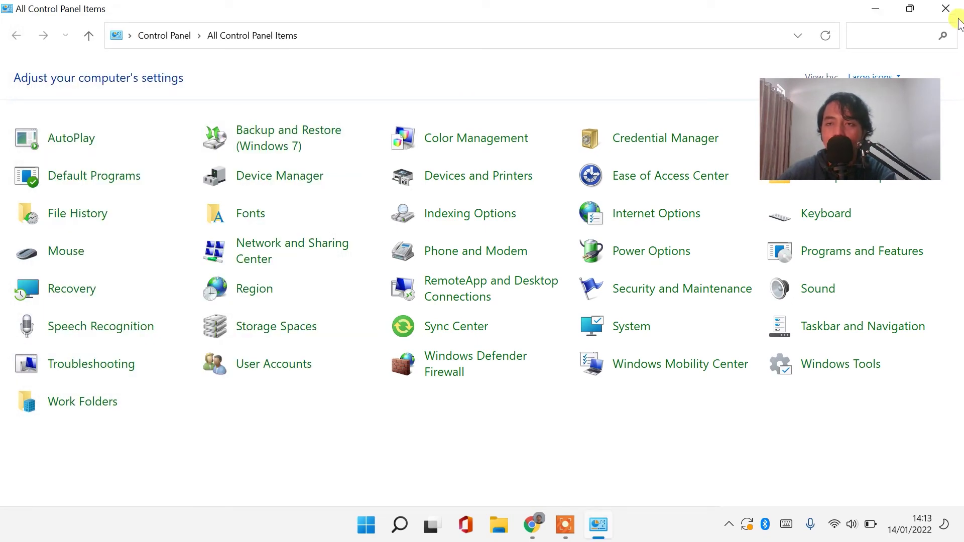
pyautogui.click(946, 8)
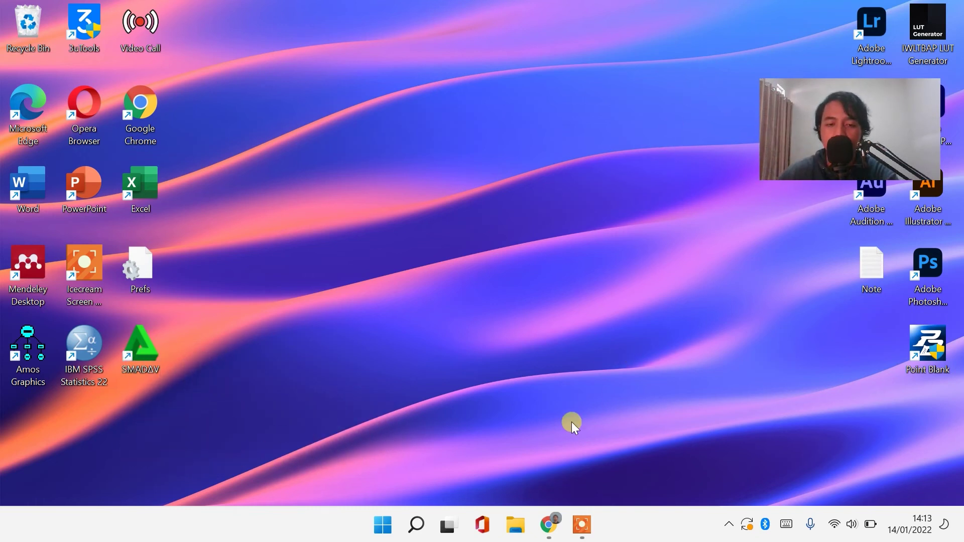
# Open the Windows Update settings, check the pending updates and restart option, and close Settings
pyautogui.click(416, 524)
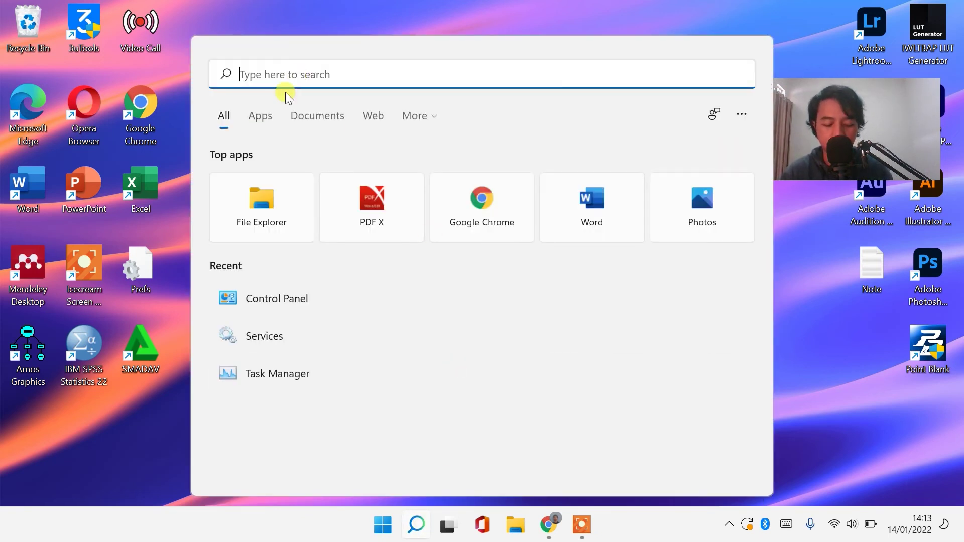
pyautogui.write('windows')
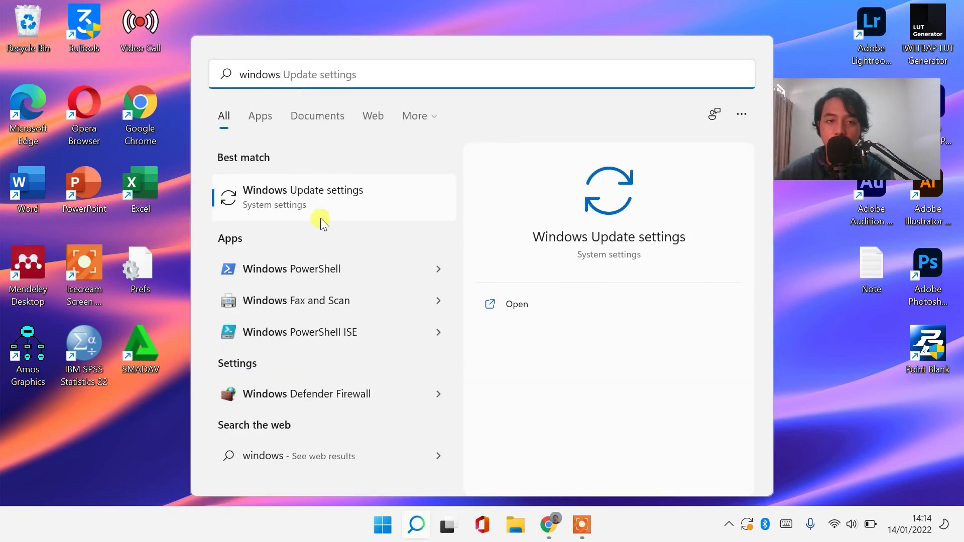
pyautogui.click(353, 207)
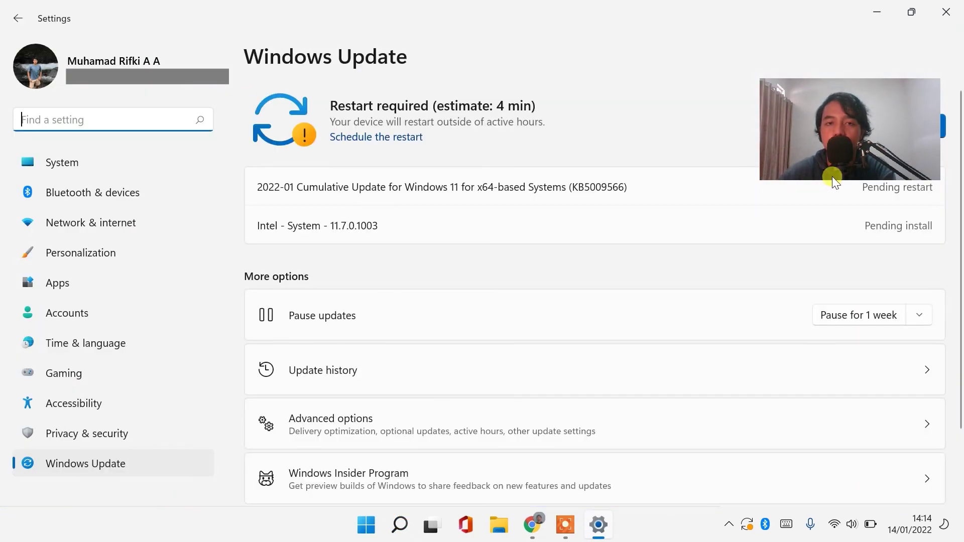
pyautogui.moveTo(833, 180); pyautogui.dragTo(848, 259)
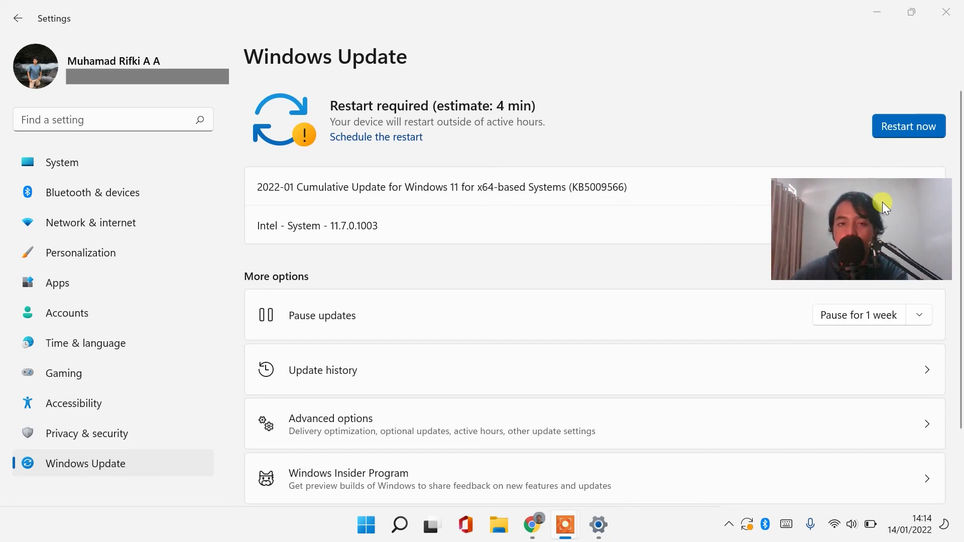
pyautogui.click(944, 13)
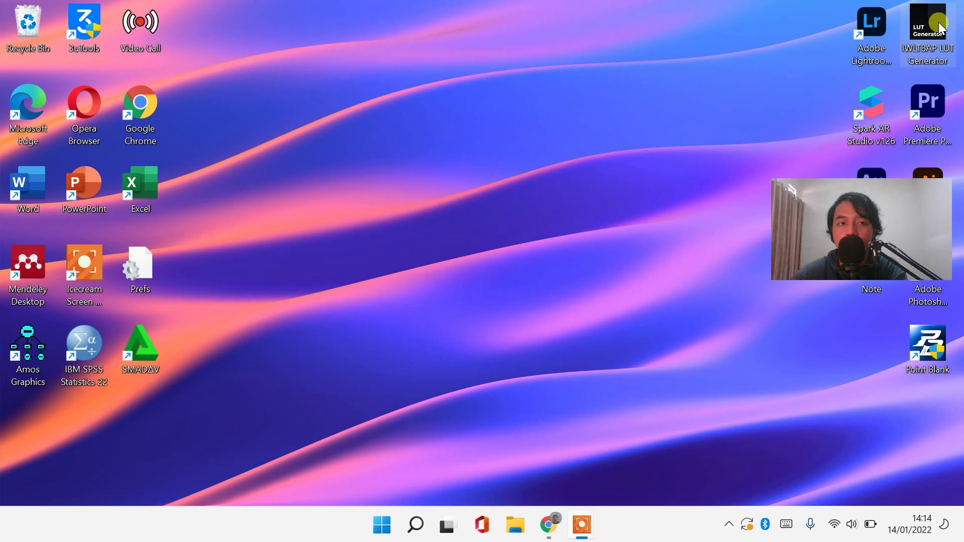